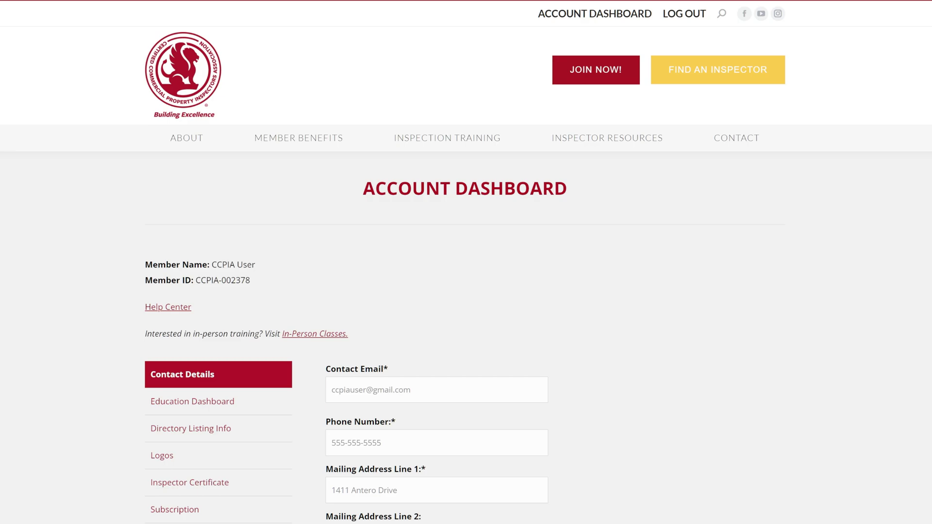
scroll(466, 263, "down", 2)
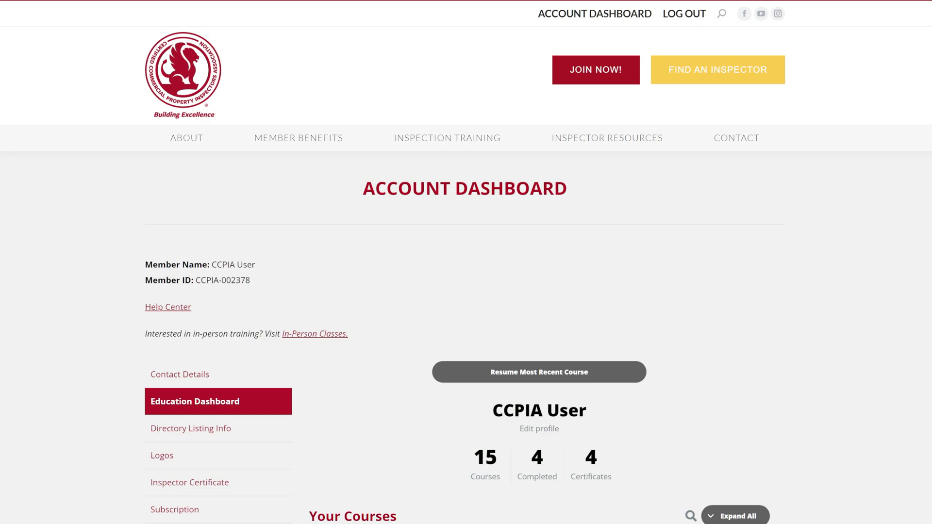
scroll(467, 292, "down", 3)
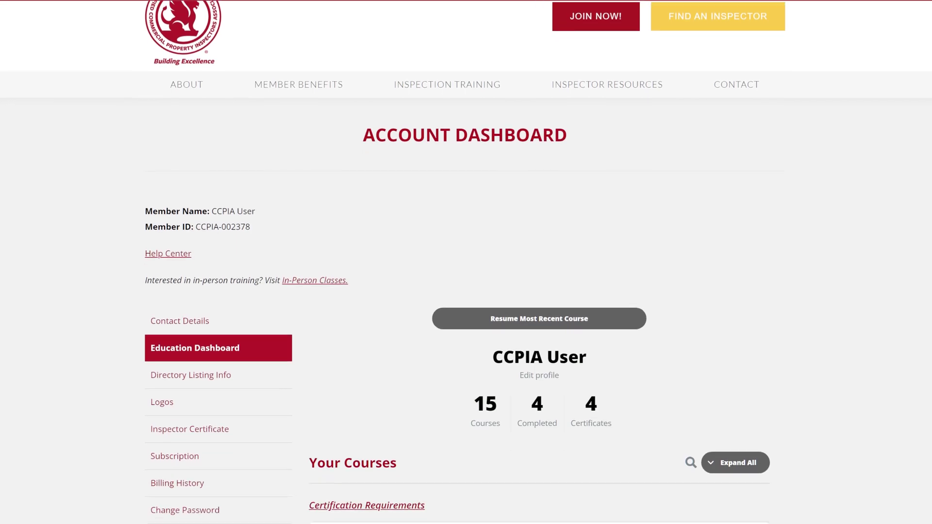
scroll(466, 291, "down", 3)
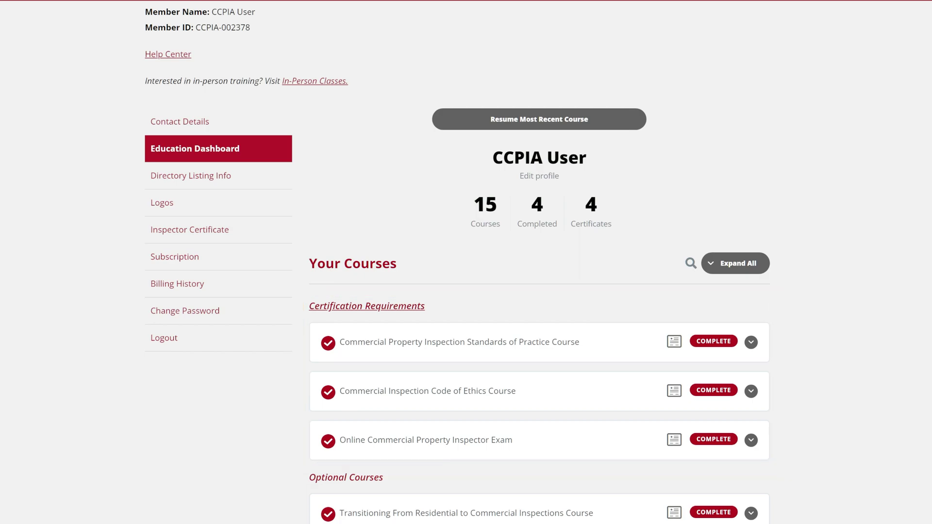
scroll(466, 291, "down", 1)
scroll(466, 292, "down", 2)
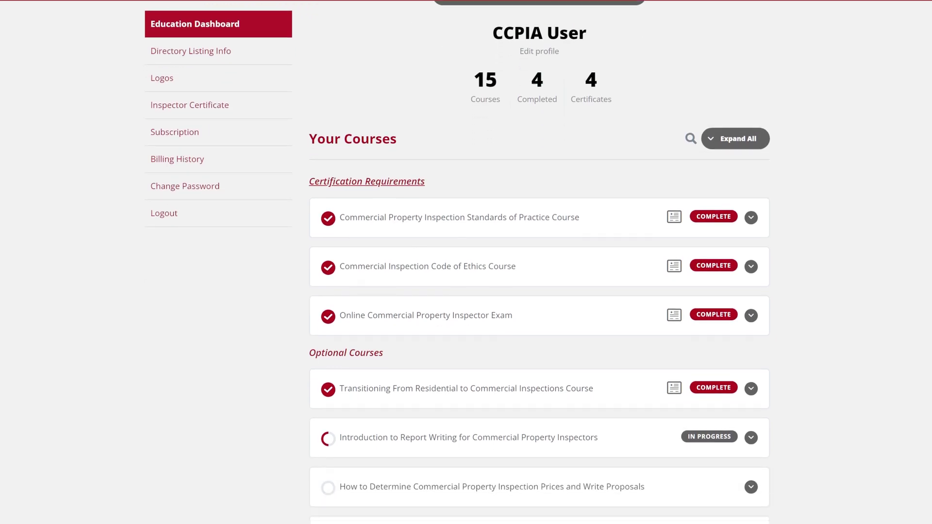
scroll(466, 291, "down", 2)
scroll(466, 292, "down", 2)
scroll(539, 291, "down", 1)
scroll(539, 292, "down", 1)
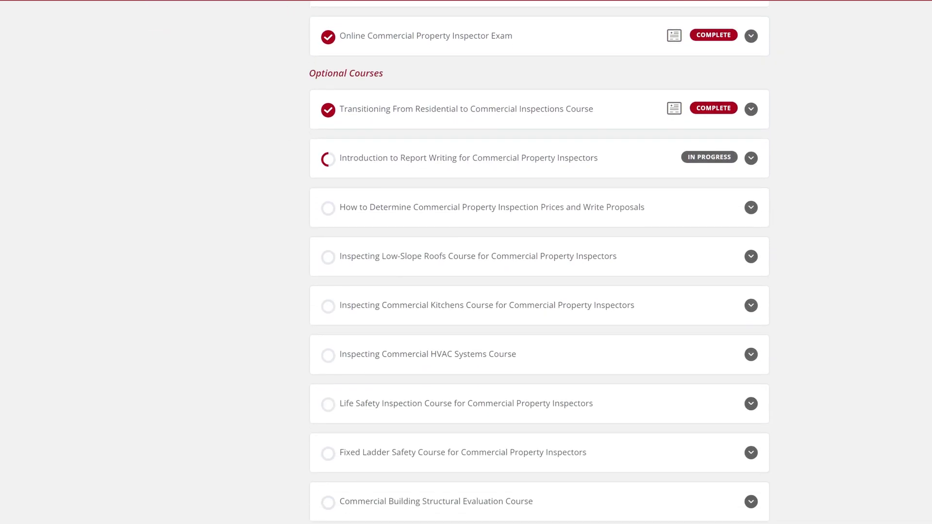
scroll(539, 292, "down", 1)
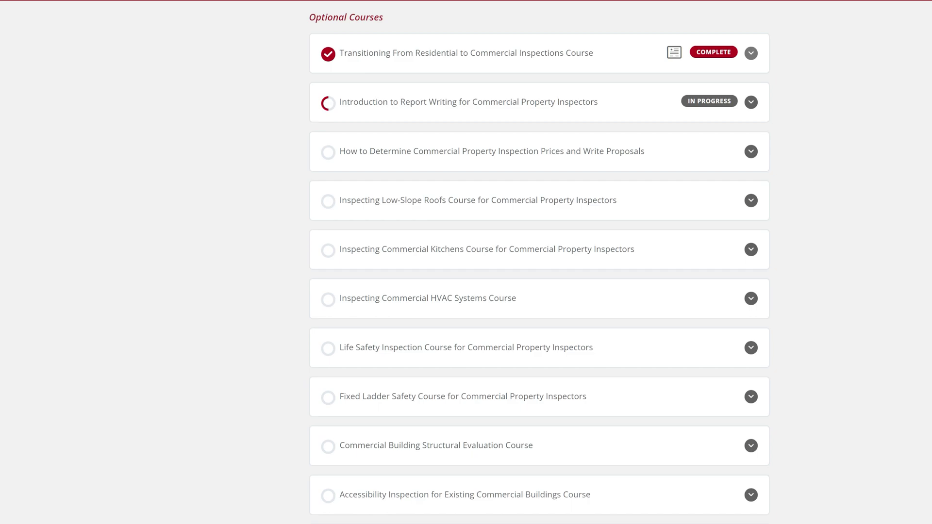
Expand the first two optional courses to reveal 100% (16/16) and 12% (5/41) progress.
left_click(751, 52)
left_click(750, 160)
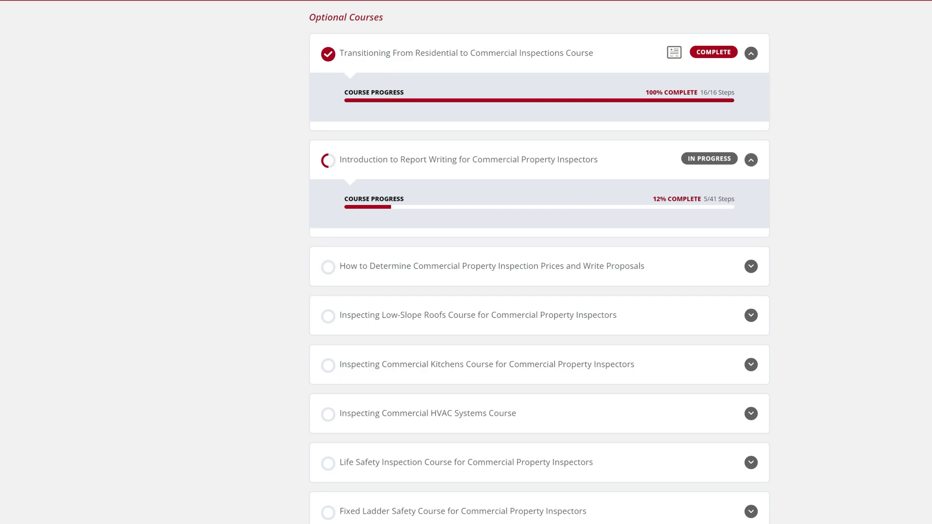
scroll(539, 262, "up", 6)
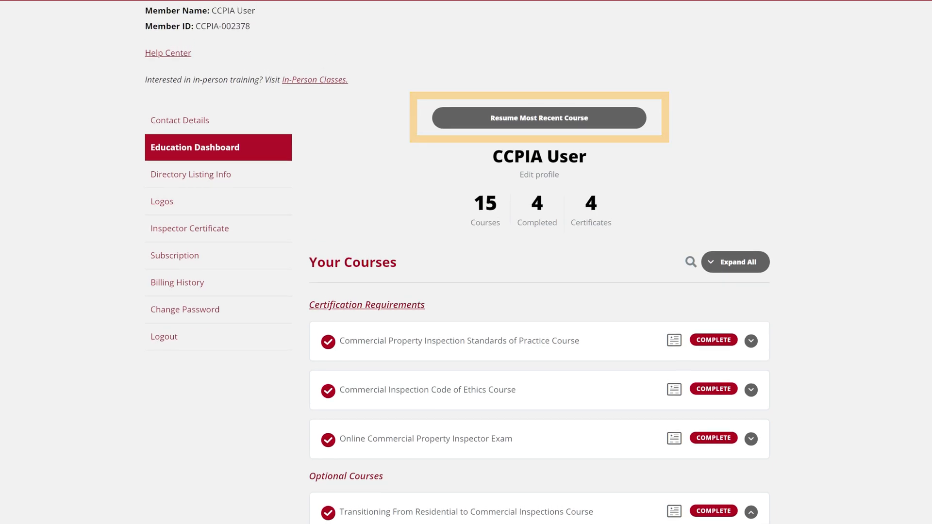
scroll(539, 291, "down", 1)
scroll(539, 292, "down", 4)
scroll(539, 292, "down", 4)
scroll(539, 292, "down", 2)
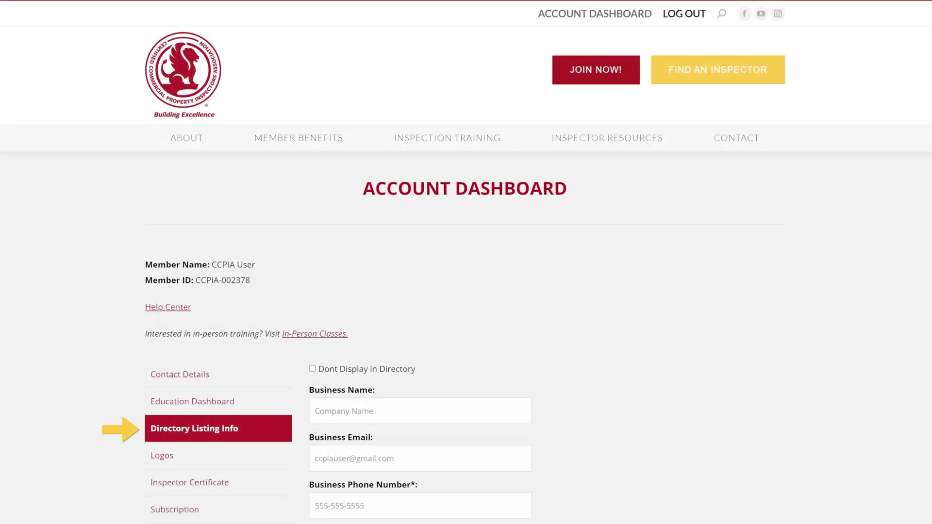
scroll(466, 262, "down", 2)
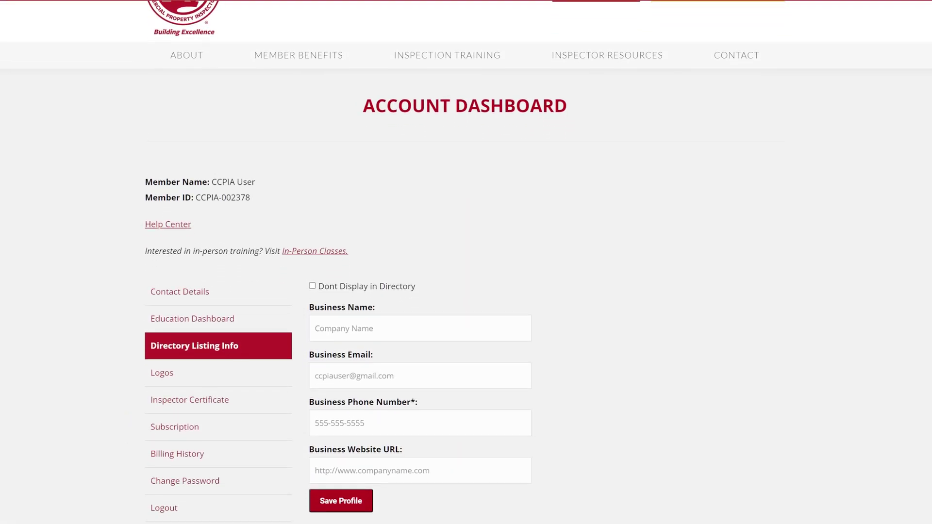
scroll(466, 262, "down", 3)
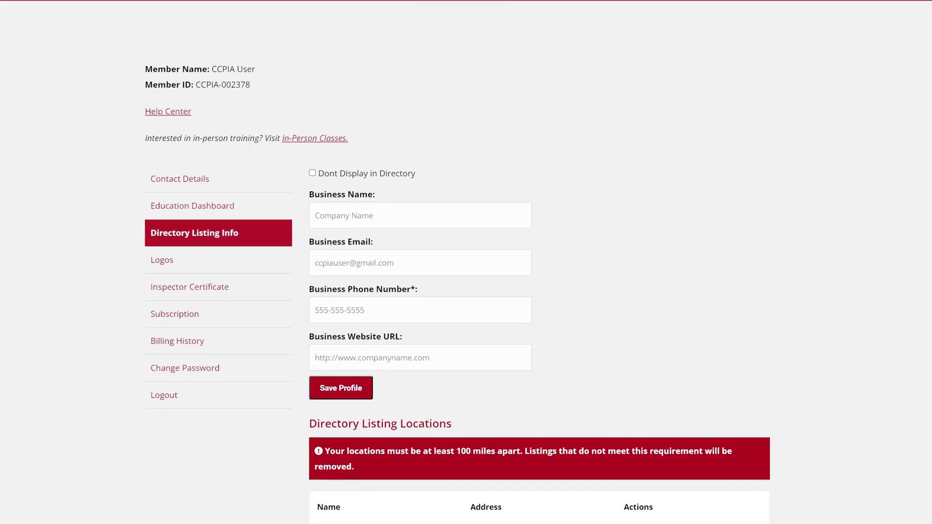
scroll(467, 262, "down", 1)
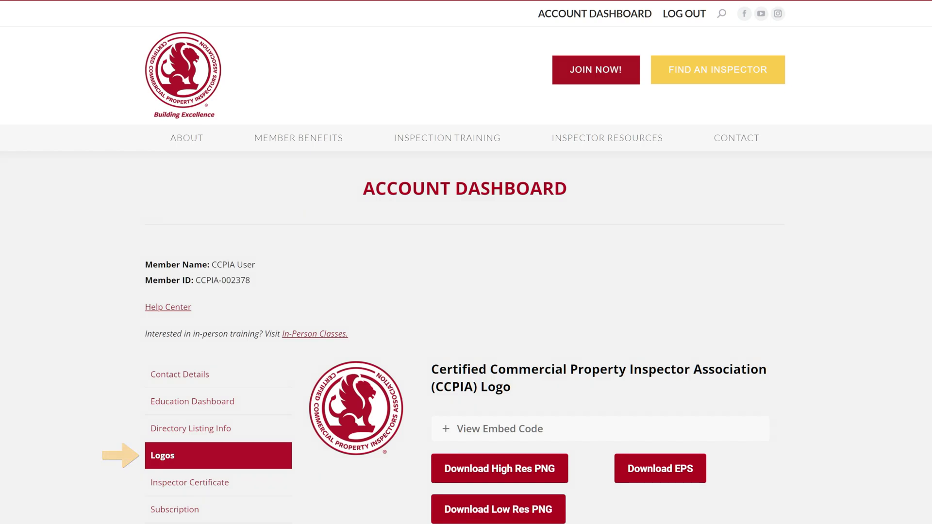
scroll(466, 263, "down", 1)
scroll(466, 262, "down", 3)
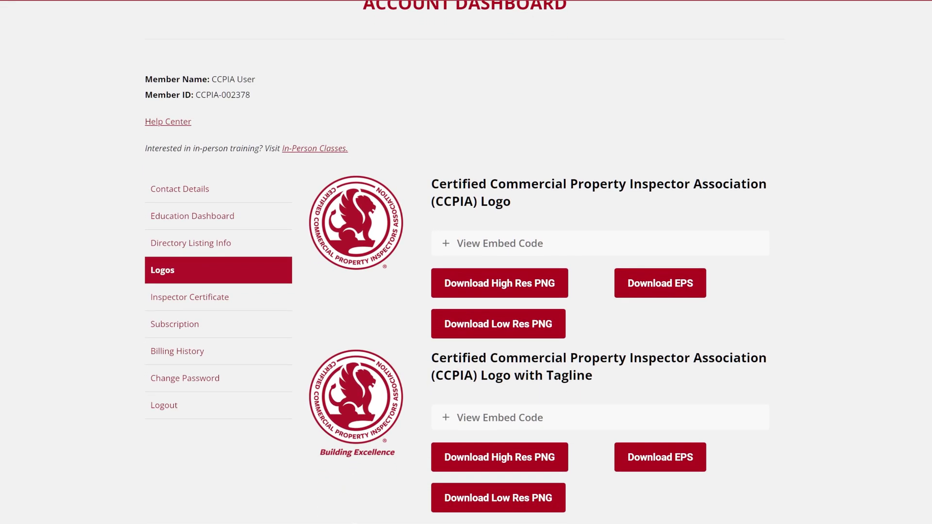
scroll(466, 263, "down", 2)
scroll(466, 262, "down", 1)
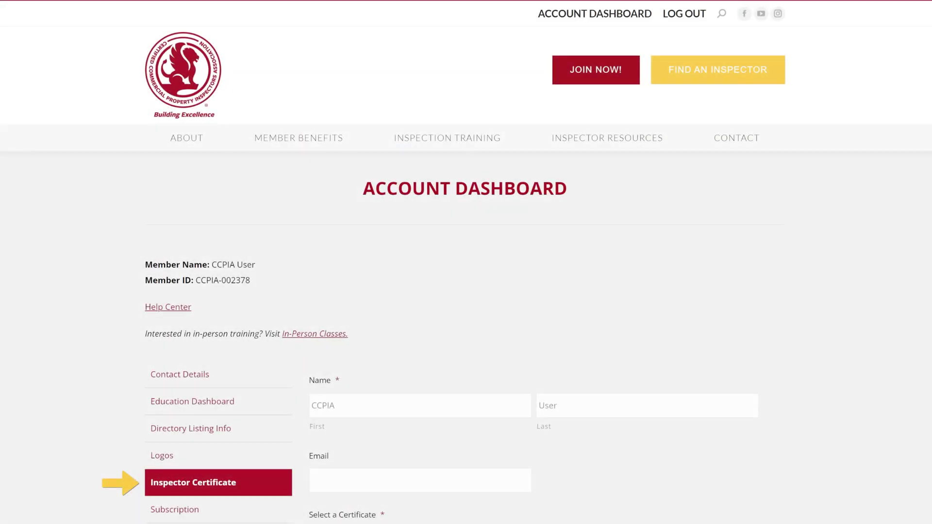
scroll(466, 262, "down", 1)
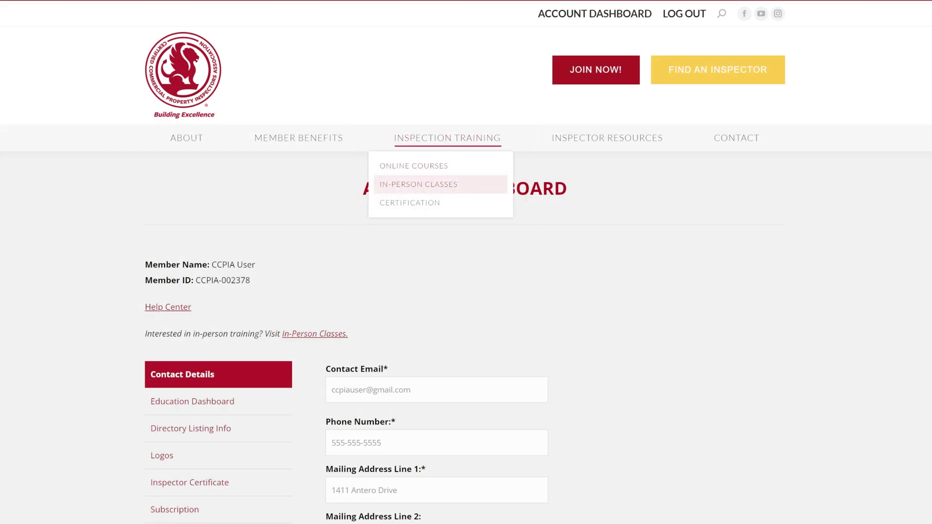
scroll(466, 292, "down", 1)
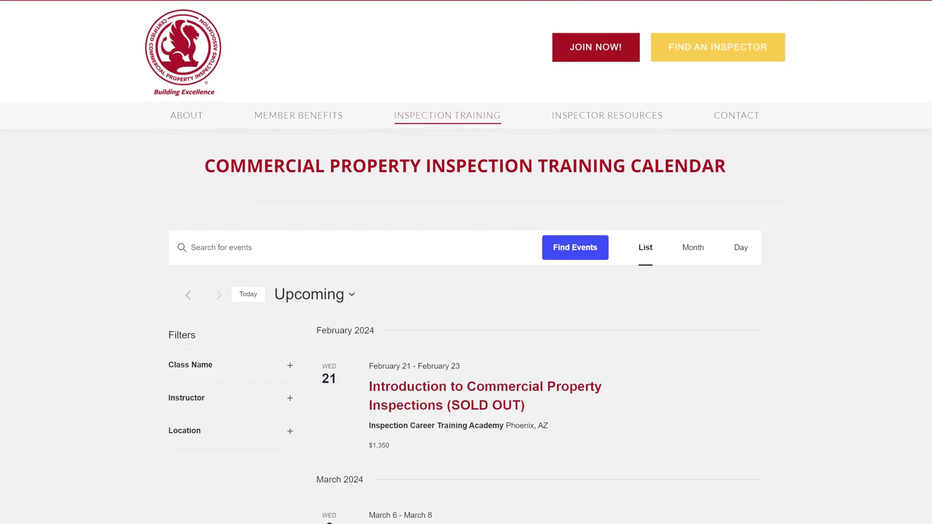
scroll(466, 292, "down", 1)
scroll(467, 292, "down", 1)
scroll(466, 291, "down", 1)
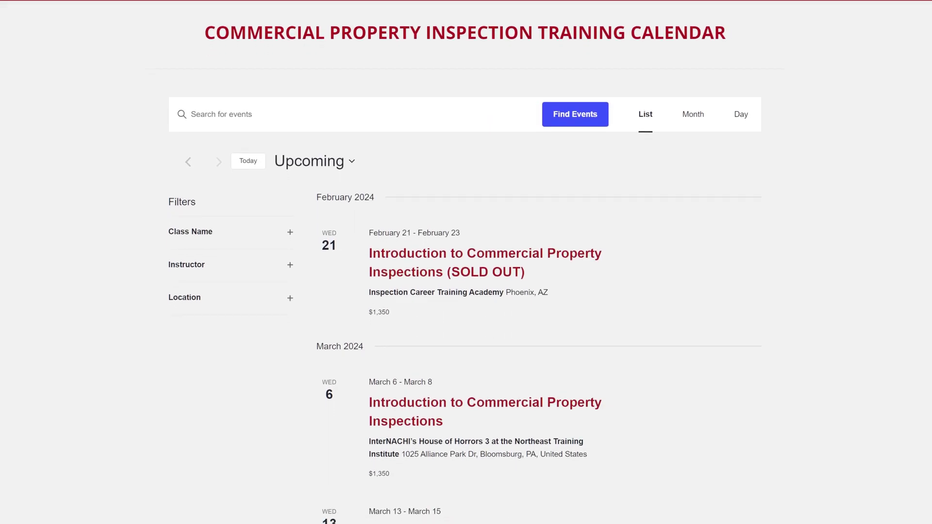